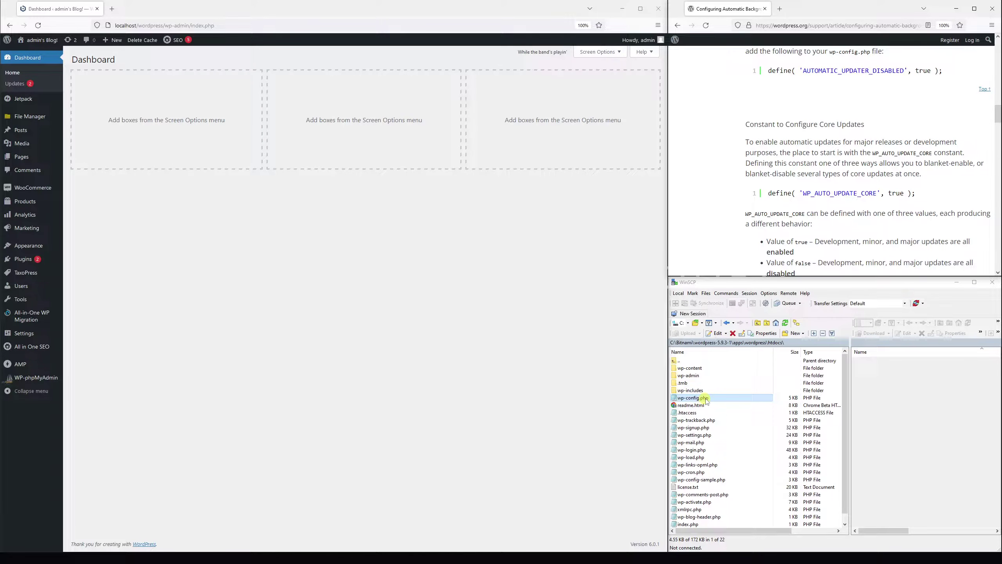
Open wp-config.php from the htdocs folder in an enlarged editor window and search it for wp_auto_update_core.
{"action": "double_click", "coordinate": [705, 398]}
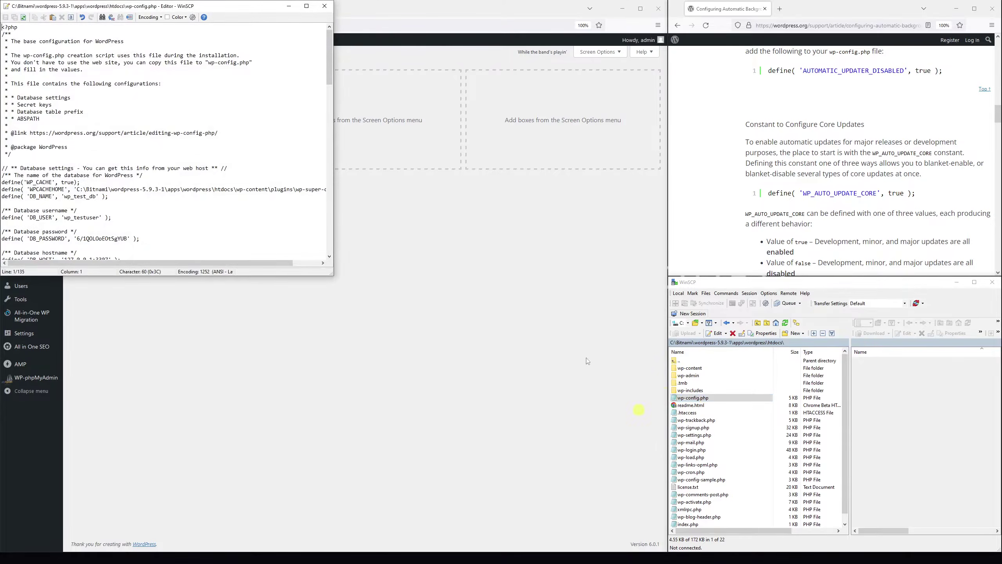
{"action": "left_click_drag", "start_coordinate": [232, 8], "coordinate": [342, 50]}
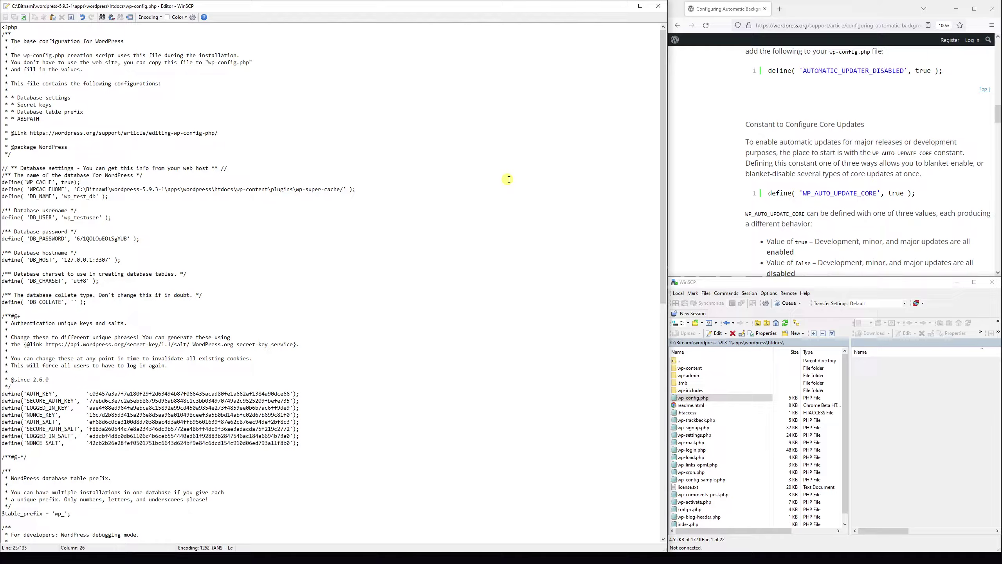
{"action": "left_click", "coordinate": [410, 106]}
{"action": "key", "text": "ctrl+f"}
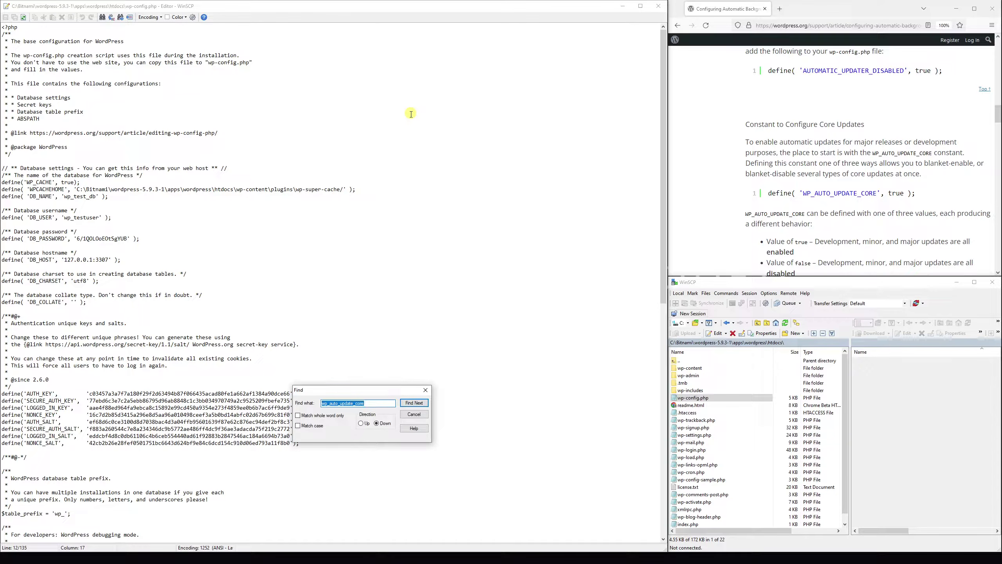
{"action": "key", "text": "BackSpace"}
{"action": "type", "text": "wp"}
{"action": "left_click", "coordinate": [412, 403]}
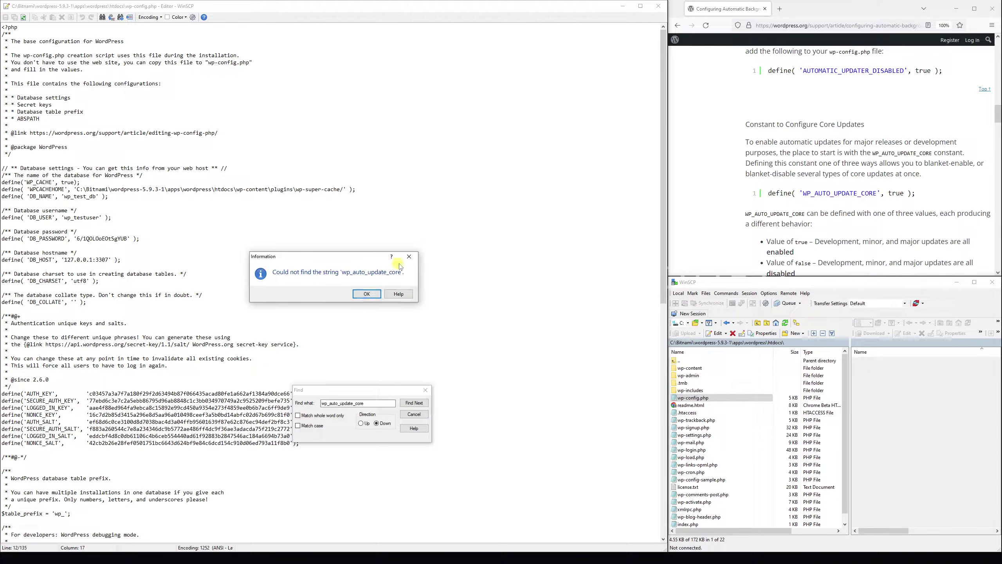
{"action": "left_click", "coordinate": [412, 259]}
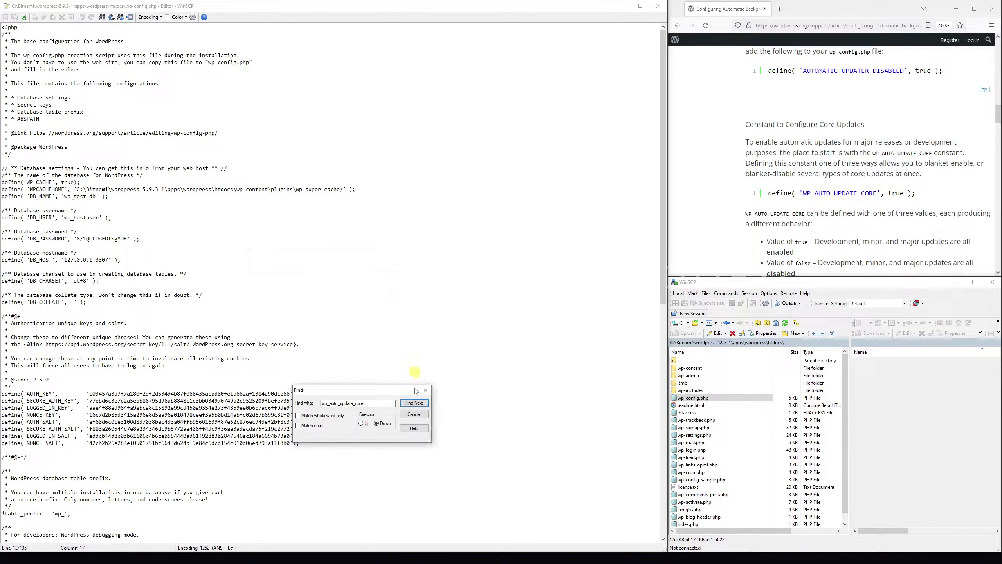
{"action": "left_click", "coordinate": [425, 390]}
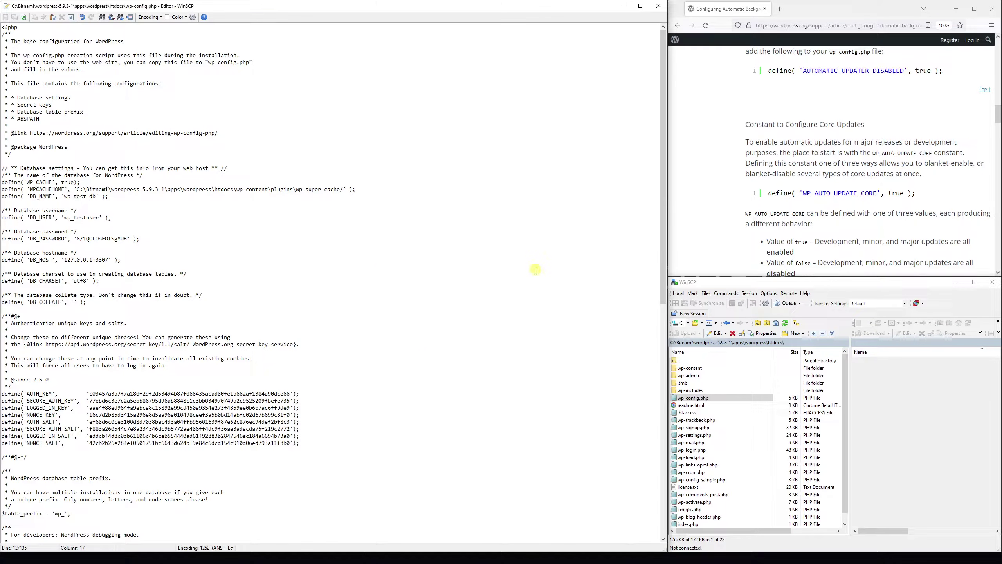
Copy define( 'WP_AUTO_UPDATE_CORE', true ); from the documentation and append it to the end of wp-config.php, removing the surplus blank line above it.
{"action": "scroll", "coordinate": [536, 272], "scroll_direction": "down", "scroll_amount": 20}
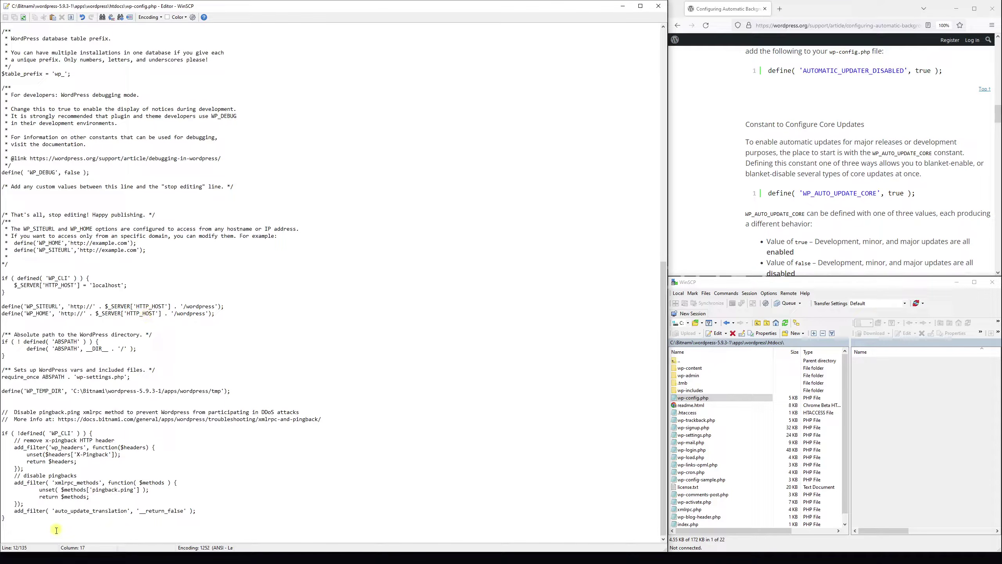
{"action": "key", "text": "Return"}
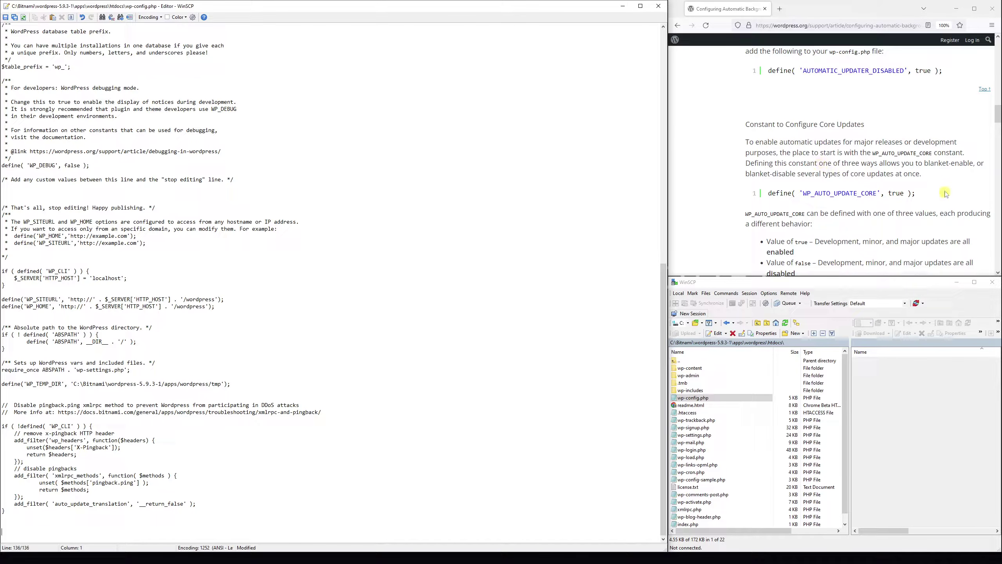
{"action": "left_click_drag", "start_coordinate": [916, 192], "coordinate": [769, 194]}
{"action": "key", "text": "ctrl+c"}
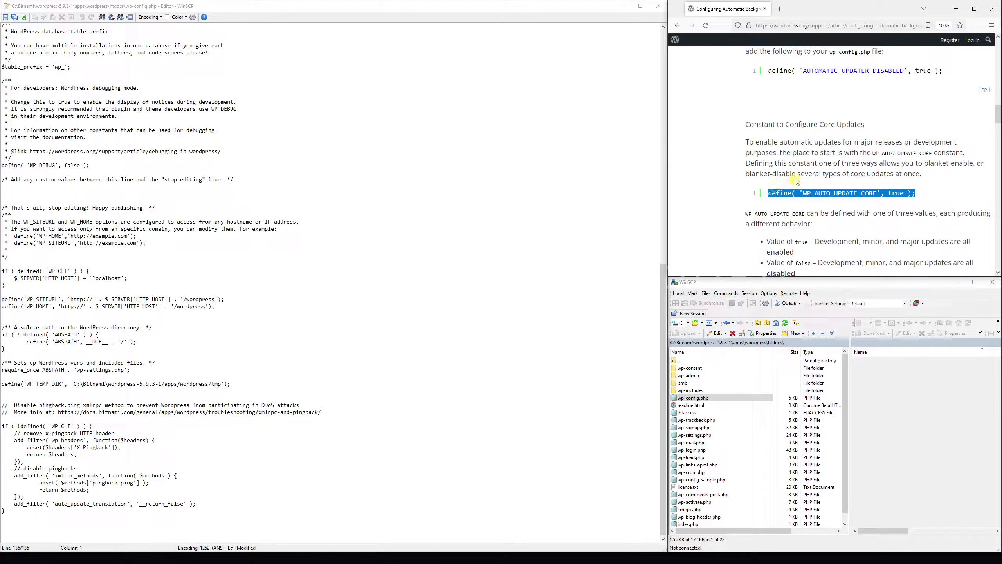
{"action": "left_click", "coordinate": [74, 528]}
{"action": "key", "text": "Return"}
{"action": "key", "text": "ctrl+v"}
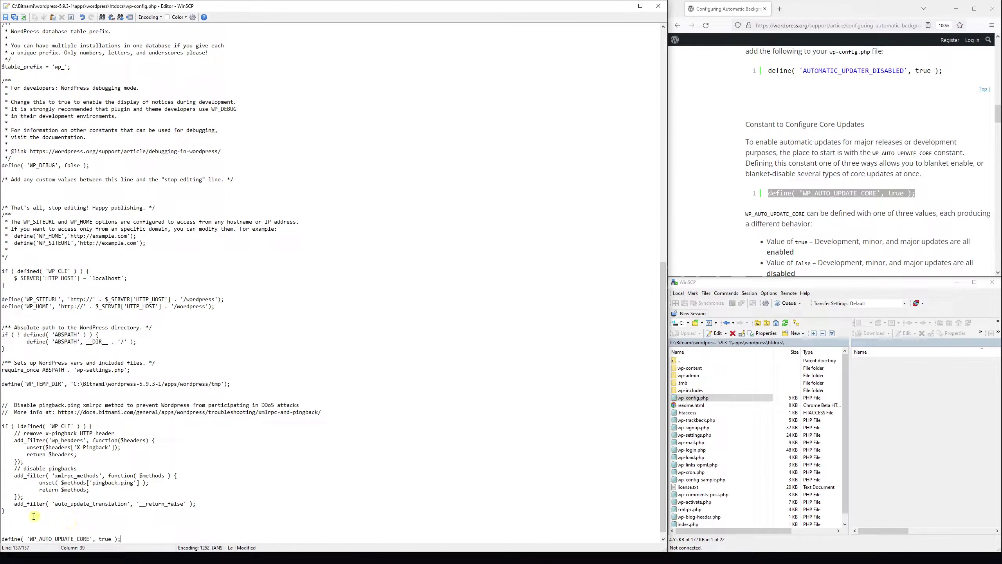
{"action": "left_click", "coordinate": [31, 518]}
{"action": "key", "text": "BackSpace"}
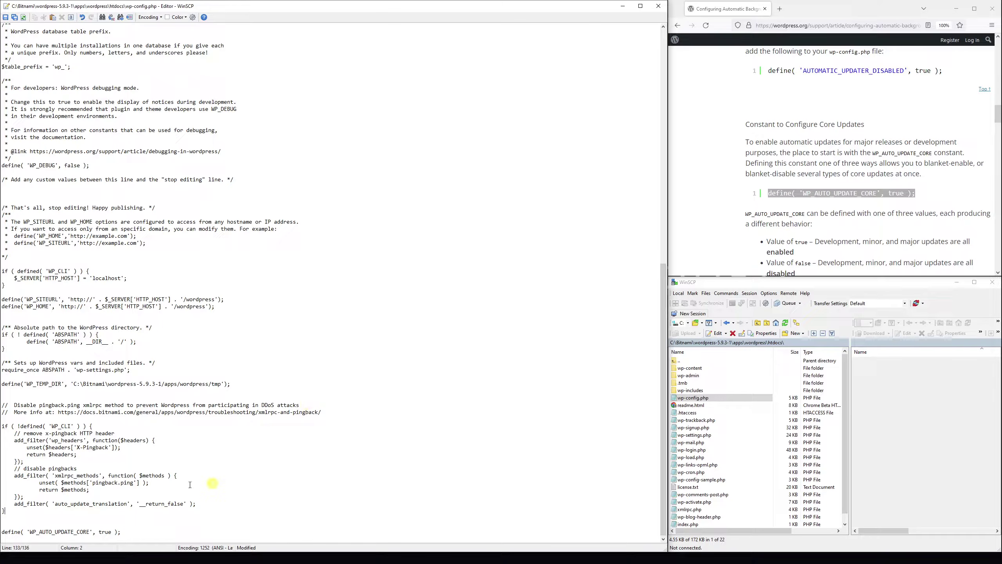
Set the WP_AUTO_UPDATE_CORE constant to false, then save and close wp-config.php.
{"action": "left_click", "coordinate": [99, 524]}
{"action": "left_click", "coordinate": [105, 532]}
{"action": "key", "text": "ctrl+s"}
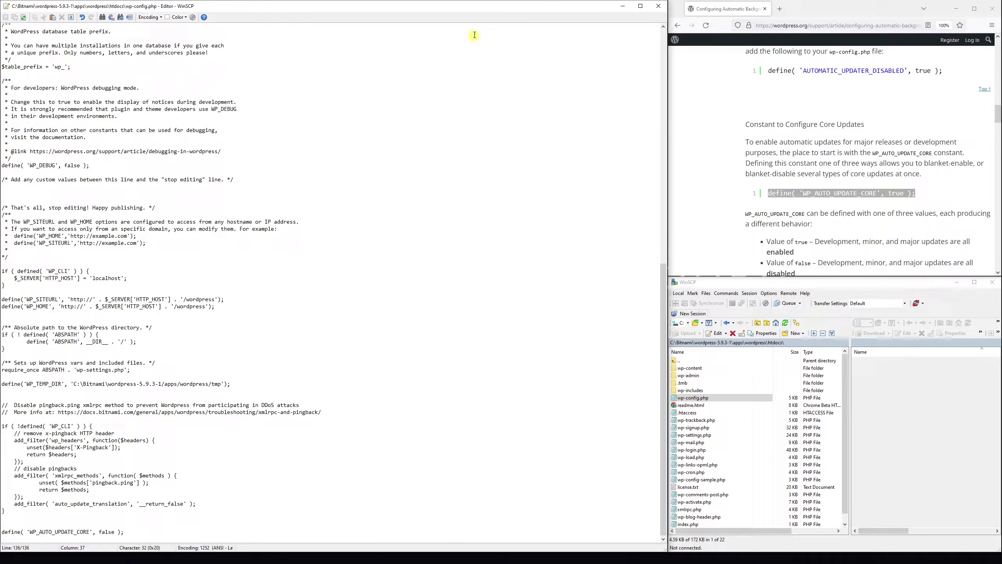
{"action": "left_click", "coordinate": [666, 7]}
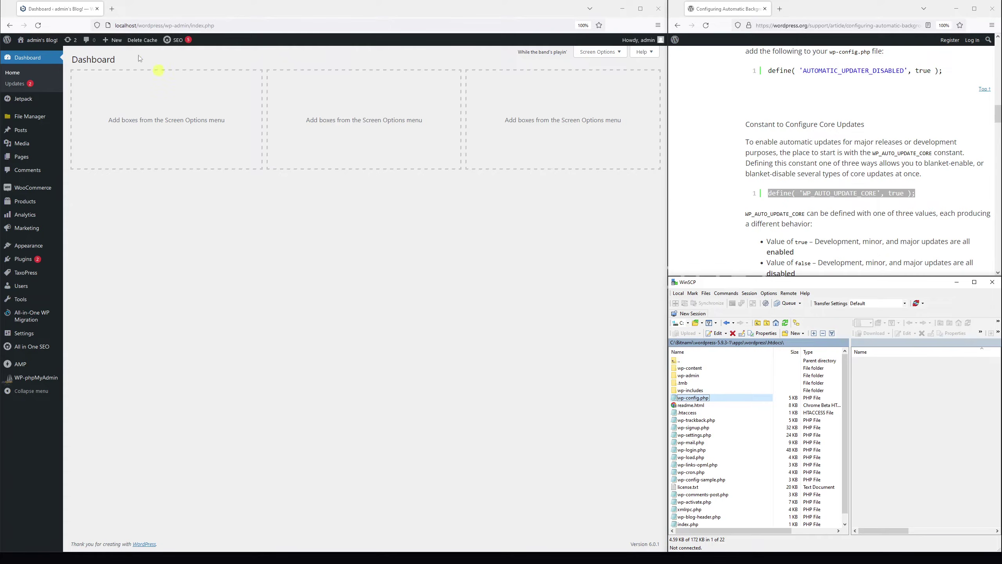
Reload the WordPress dashboard and check the automatic update status on the WordPress Updates page.
{"action": "left_click", "coordinate": [38, 58]}
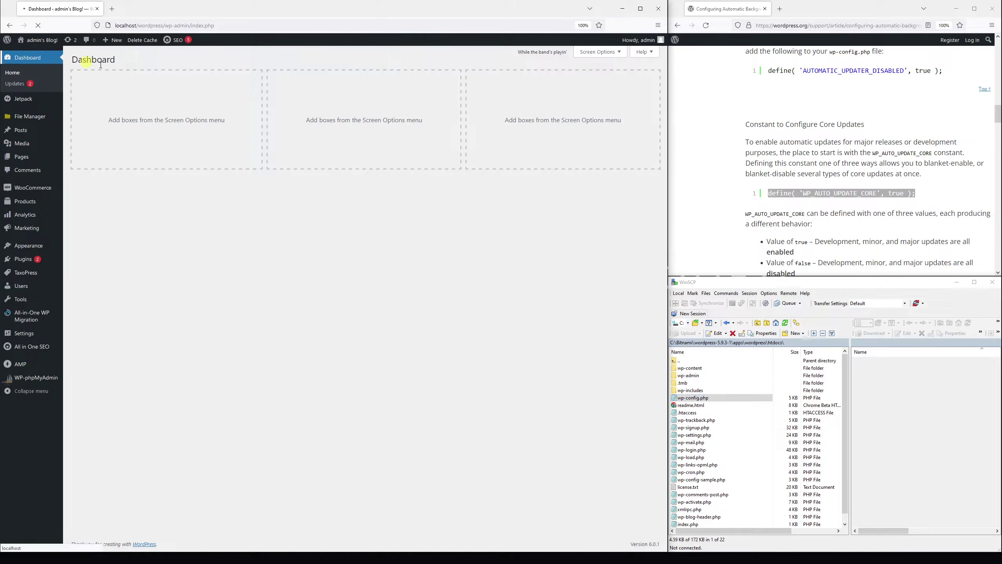
{"action": "left_click", "coordinate": [10, 87]}
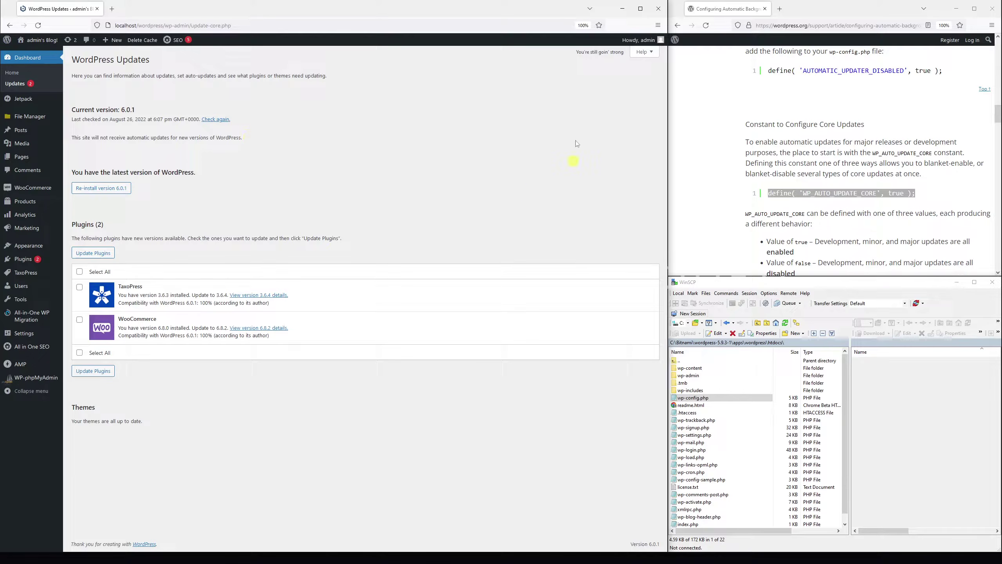
Go to the wp-content/themes folder in WinSCP and check the active theme on the WordPress Themes page.
{"action": "double_click", "coordinate": [707, 368]}
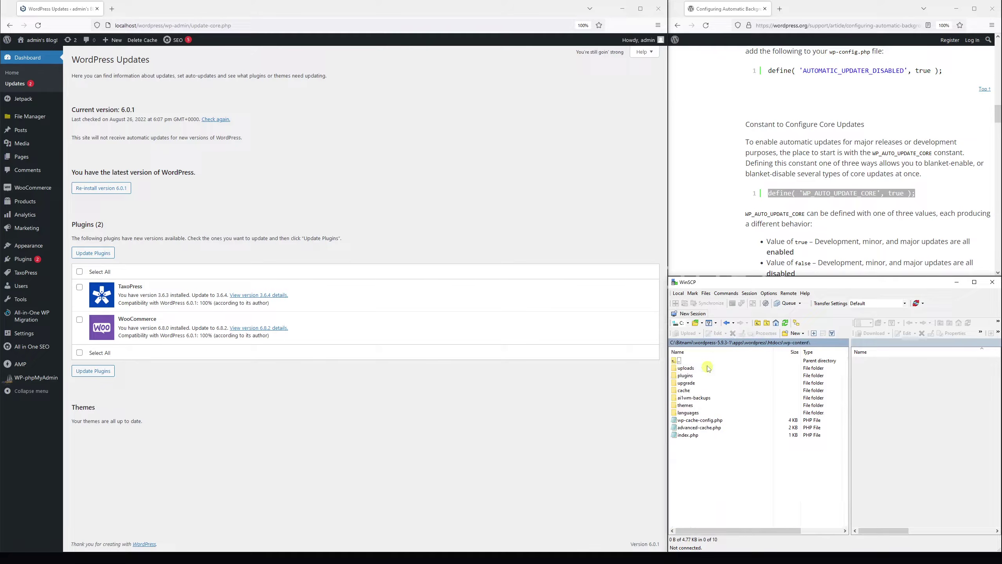
{"action": "double_click", "coordinate": [685, 406]}
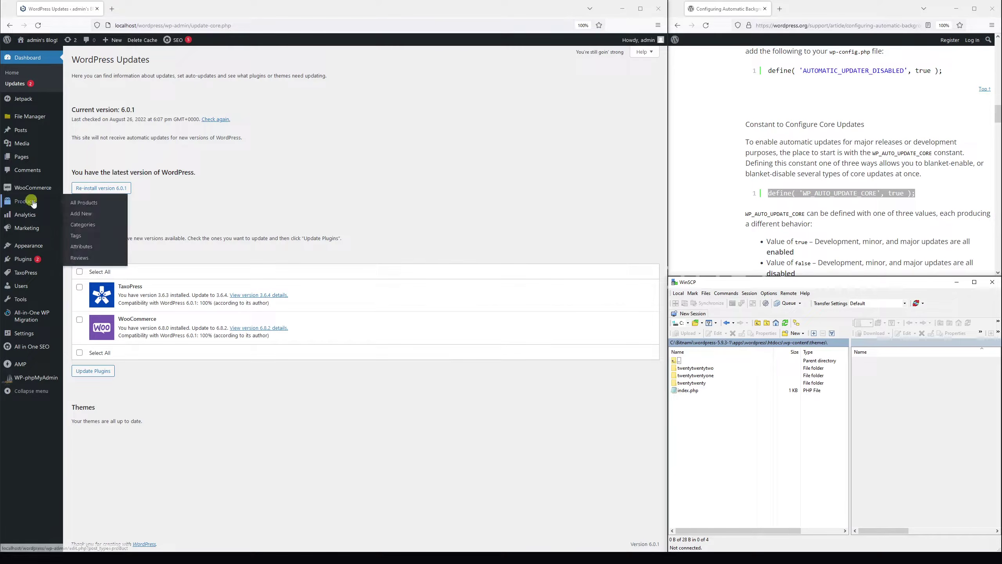
{"action": "mouse_move", "coordinate": [38, 246]}
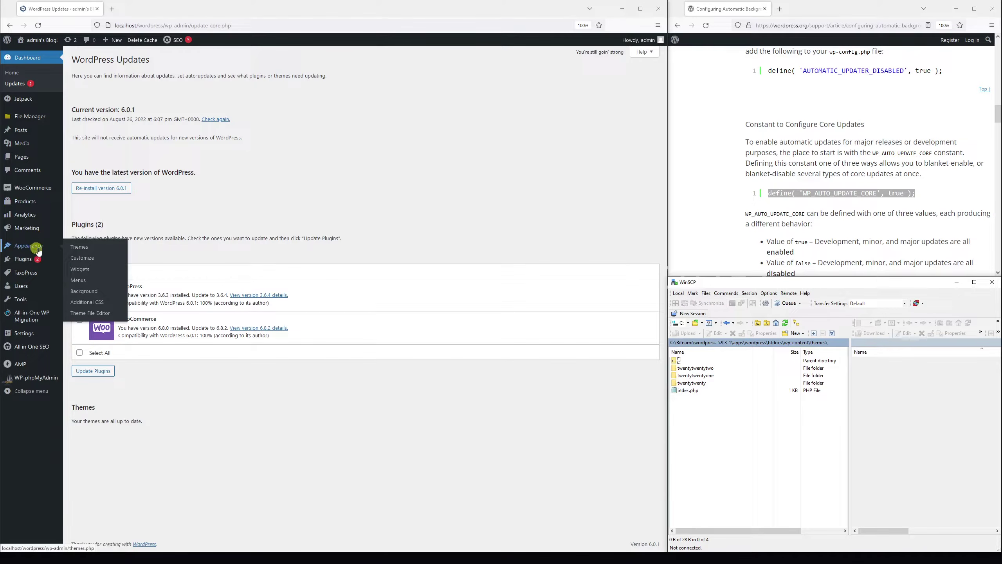
{"action": "left_click", "coordinate": [75, 247]}
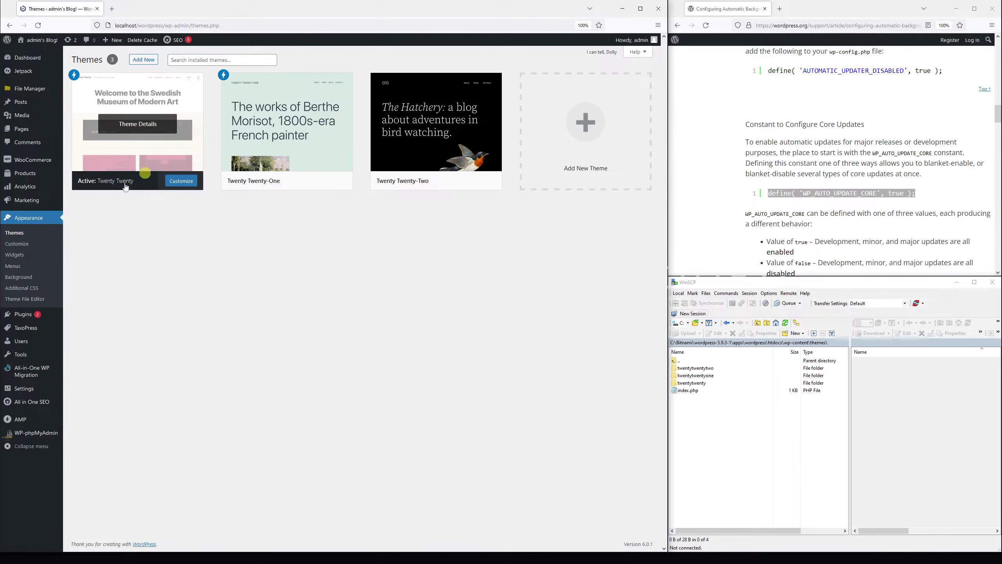
Open functions.php from the twentytwenty theme folder in an enlarged editor window.
{"action": "left_click", "coordinate": [700, 384]}
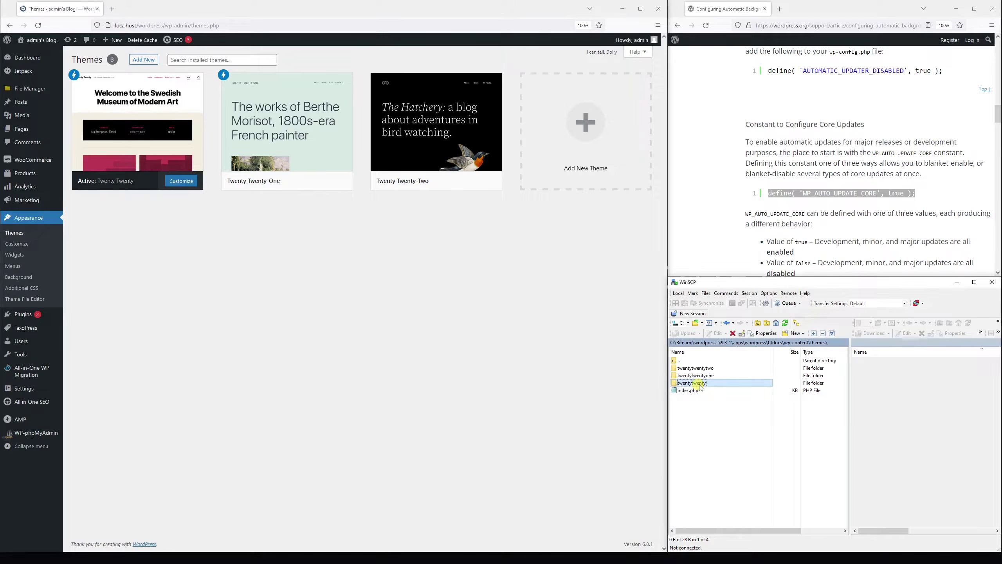
{"action": "double_click", "coordinate": [700, 384]}
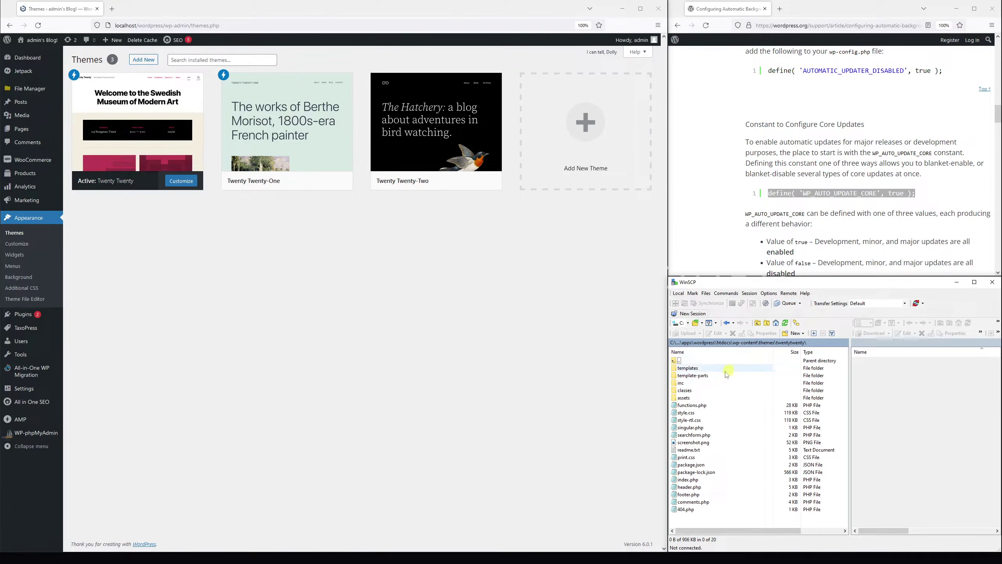
{"action": "double_click", "coordinate": [693, 406]}
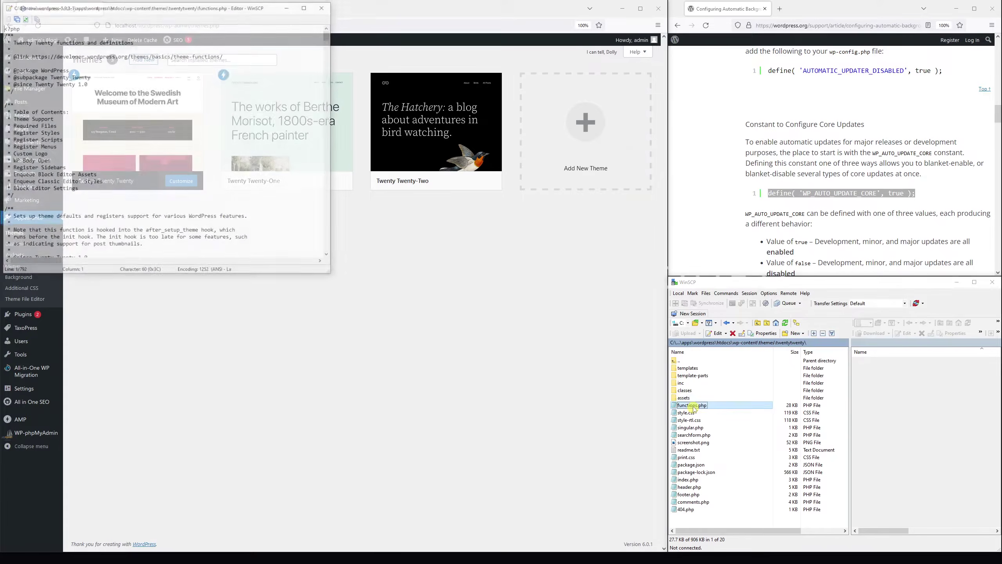
{"action": "left_click_drag", "start_coordinate": [198, 4], "coordinate": [308, 55]}
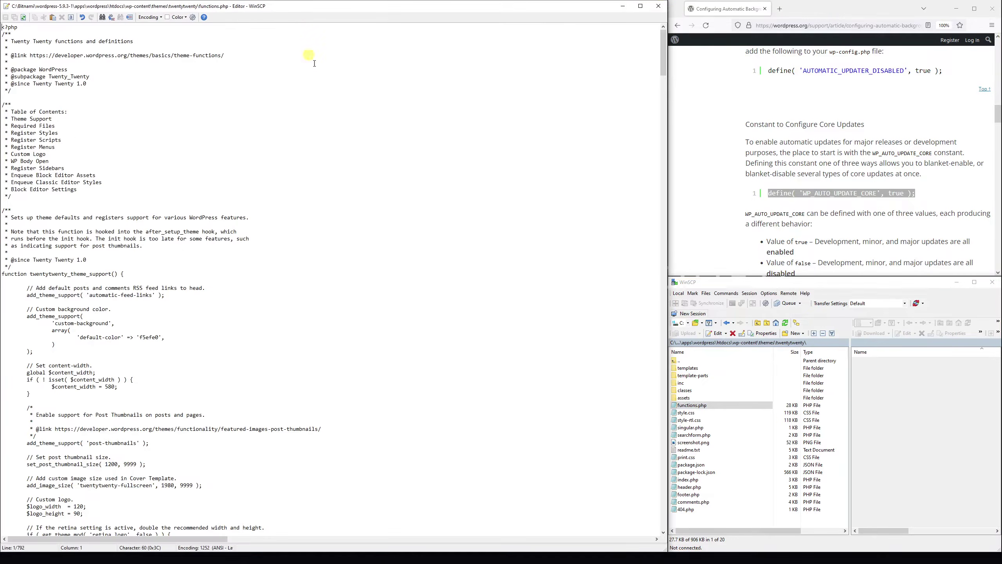
Add empty lines after the last closing brace at the end of functions.php.
{"action": "left_click", "coordinate": [620, 103]}
{"action": "left_click_drag", "start_coordinate": [661, 57], "coordinate": [663, 509]}
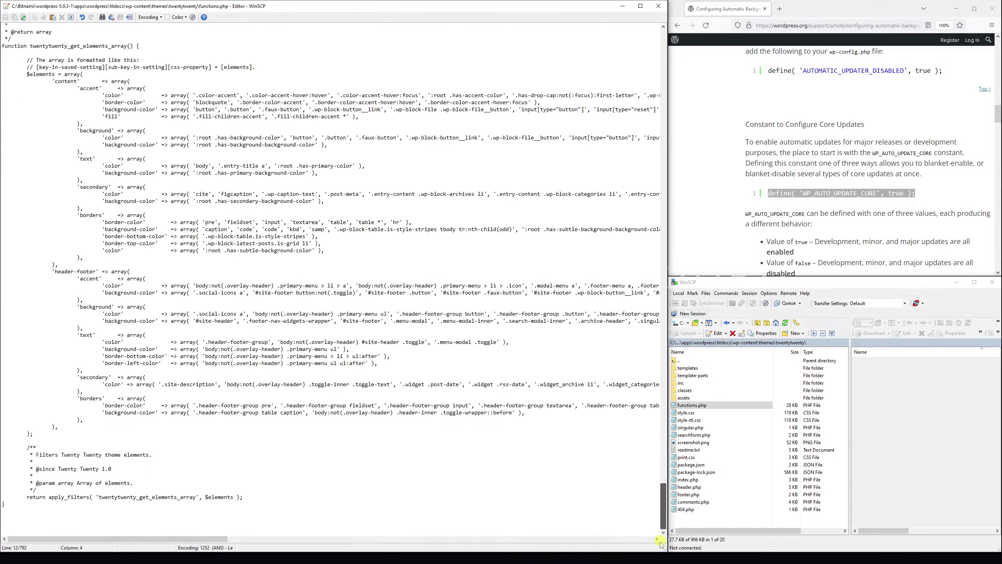
{"action": "left_click", "coordinate": [76, 507]}
{"action": "key", "text": "Return"}
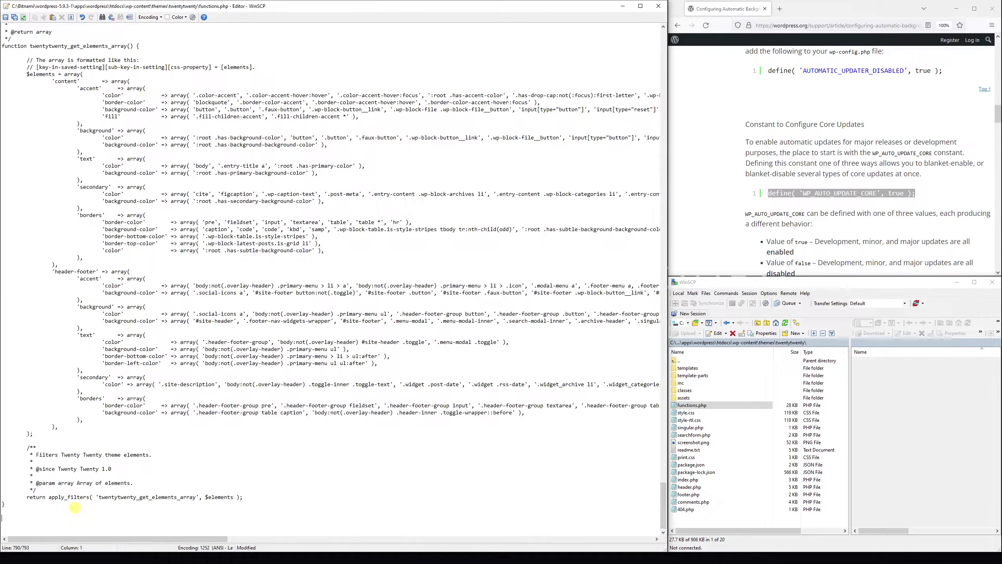
Copy the auto_update_plugin filter line from the documentation's Plugin & Theme Updates via Filter section.
{"action": "left_click", "coordinate": [856, 164]}
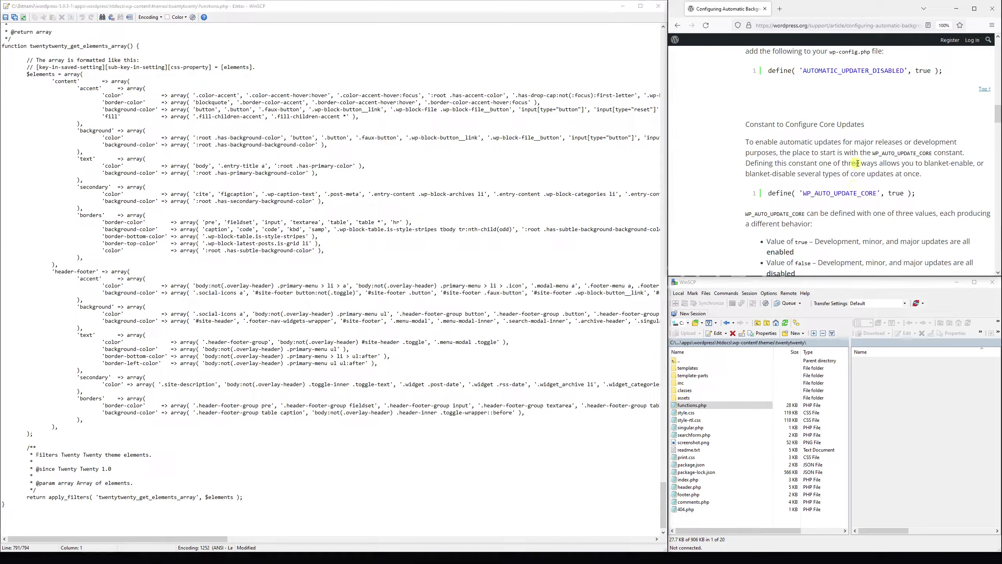
{"action": "scroll", "coordinate": [857, 166], "scroll_direction": "down", "scroll_amount": 4}
{"action": "scroll", "coordinate": [855, 166], "scroll_direction": "down", "scroll_amount": 6}
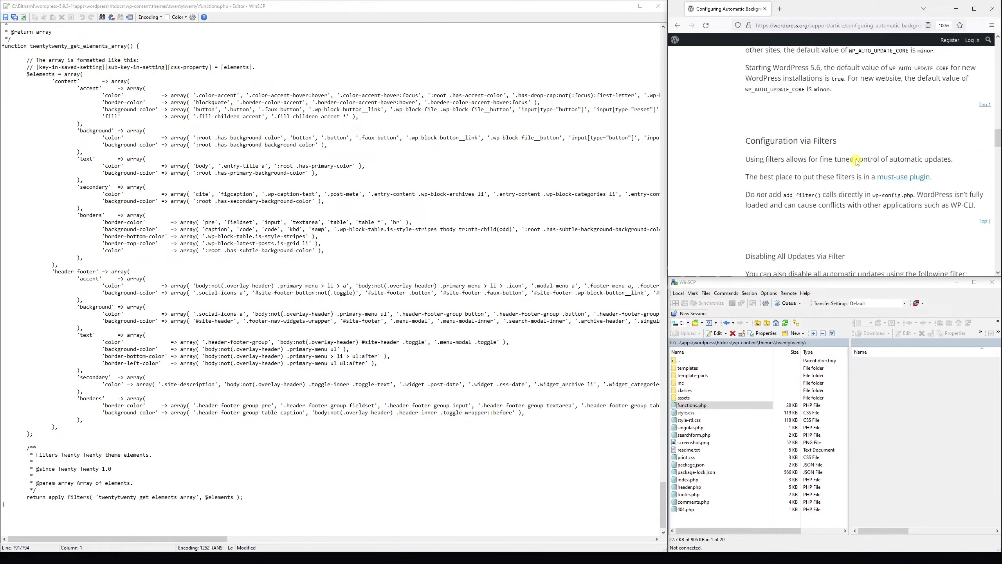
{"action": "scroll", "coordinate": [853, 158], "scroll_direction": "down", "scroll_amount": 4}
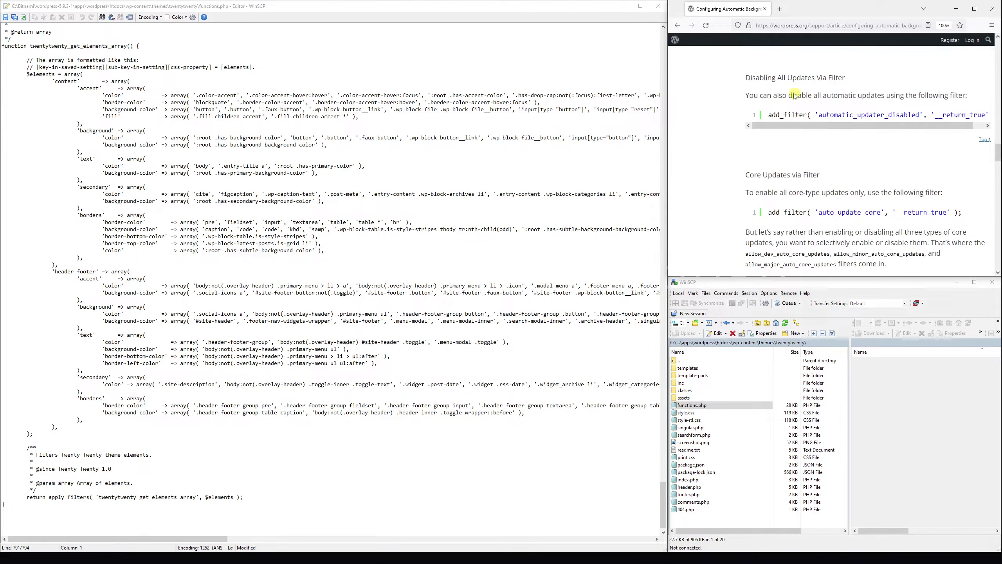
{"action": "scroll", "coordinate": [879, 123], "scroll_direction": "down", "scroll_amount": 5}
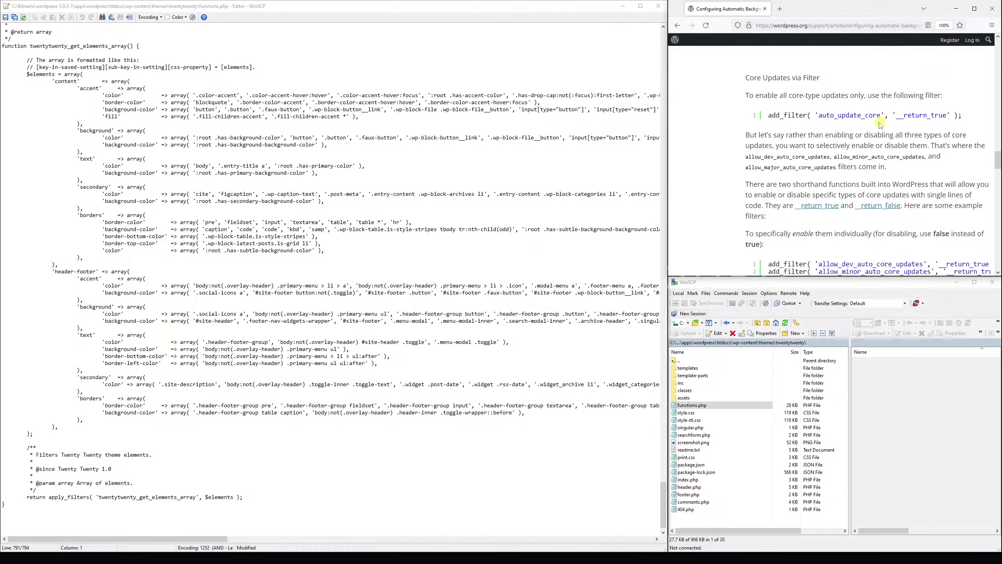
{"action": "scroll", "coordinate": [879, 122], "scroll_direction": "down", "scroll_amount": 4}
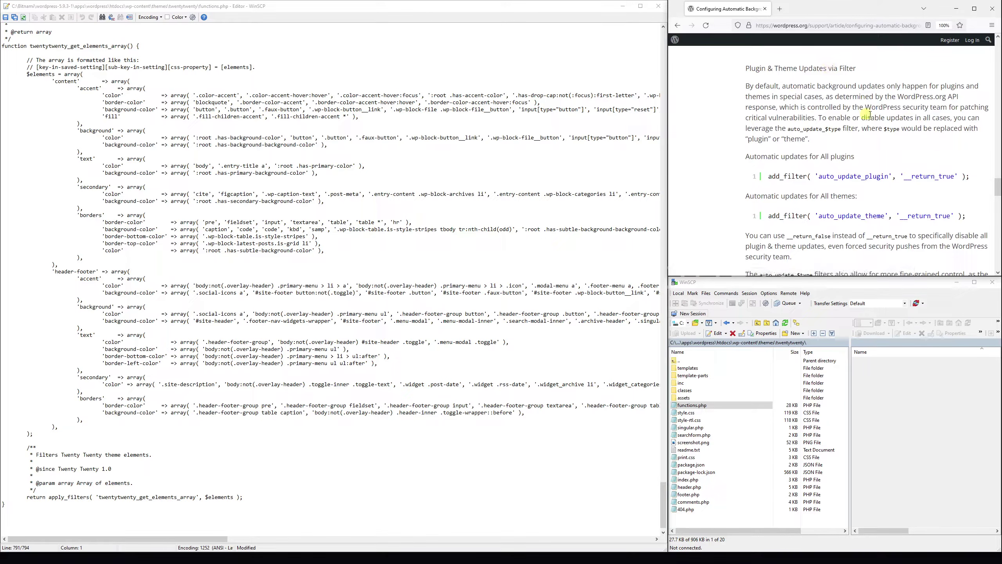
{"action": "left_click_drag", "start_coordinate": [973, 176], "coordinate": [767, 182]}
{"action": "key", "text": "ctrl+c"}
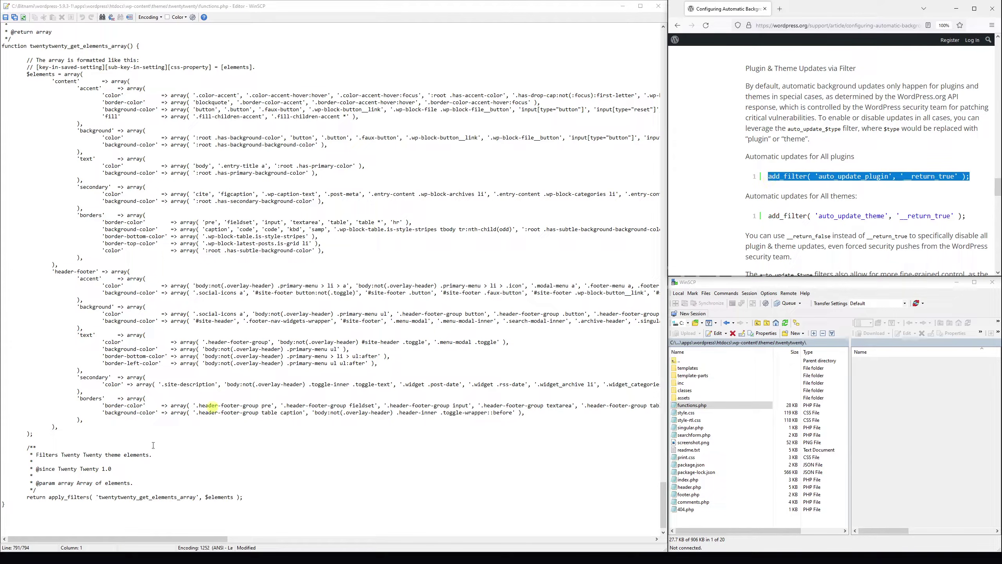
Paste add_filter( 'auto_update_plugin', '__return_true' ); at the end of functions.php and remove the surplus blank line above it.
{"action": "left_click", "coordinate": [26, 525]}
{"action": "key", "text": "Return"}
{"action": "key", "text": "ctrl+v"}
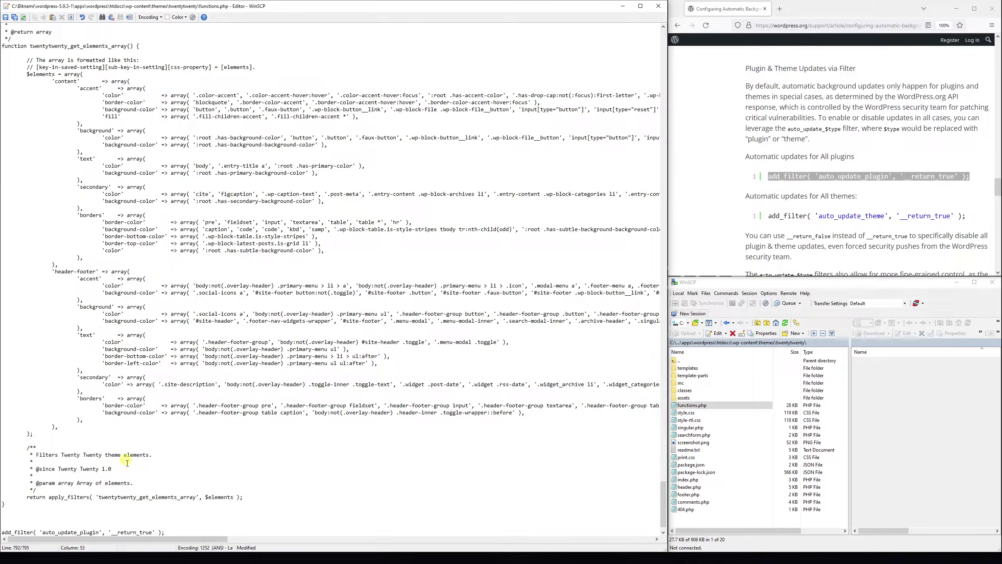
{"action": "scroll", "coordinate": [61, 496], "scroll_direction": "down", "scroll_amount": 1}
{"action": "left_click", "coordinate": [48, 497]}
{"action": "key", "text": "BackSpace"}
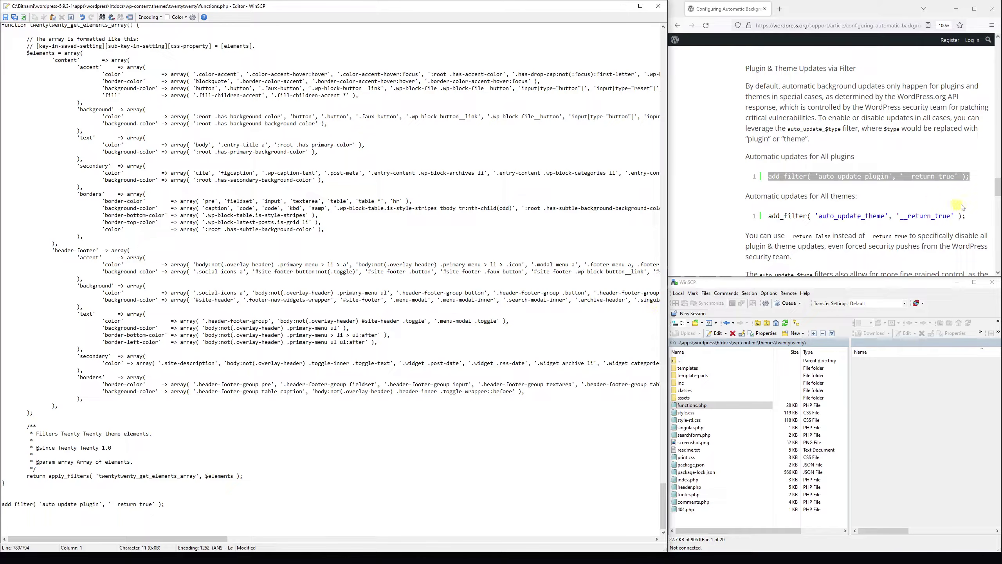
Copy add_filter( 'auto_update_theme', '__return_true' ); from the documentation and paste it below the plugin filter in functions.php, separated by a blank line.
{"action": "left_click_drag", "start_coordinate": [971, 216], "coordinate": [765, 216]}
{"action": "left_click", "coordinate": [217, 510]}
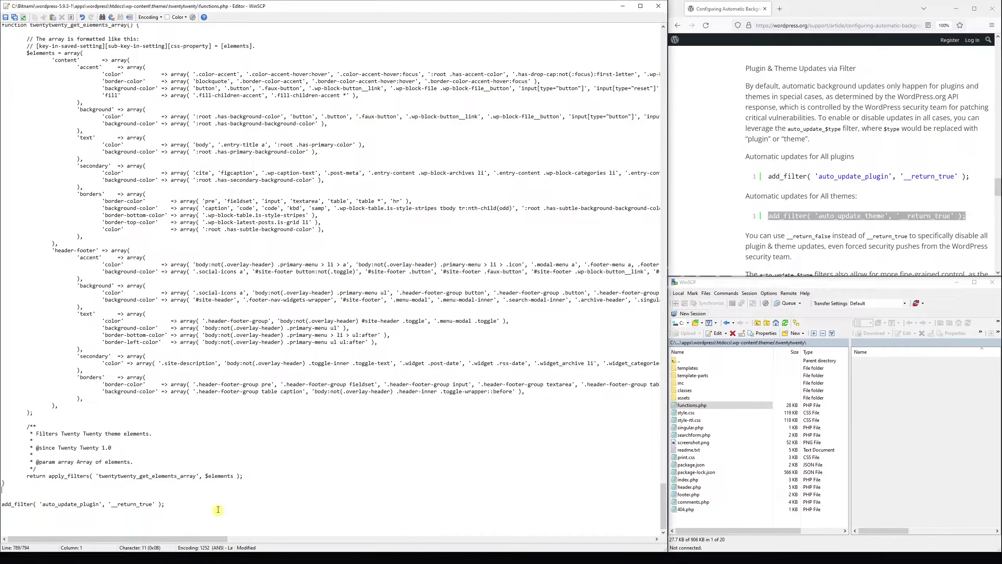
{"action": "left_click", "coordinate": [197, 500]}
{"action": "key", "text": "Return"}
{"action": "key", "text": "Return"}
{"action": "key", "text": "ctrl+v"}
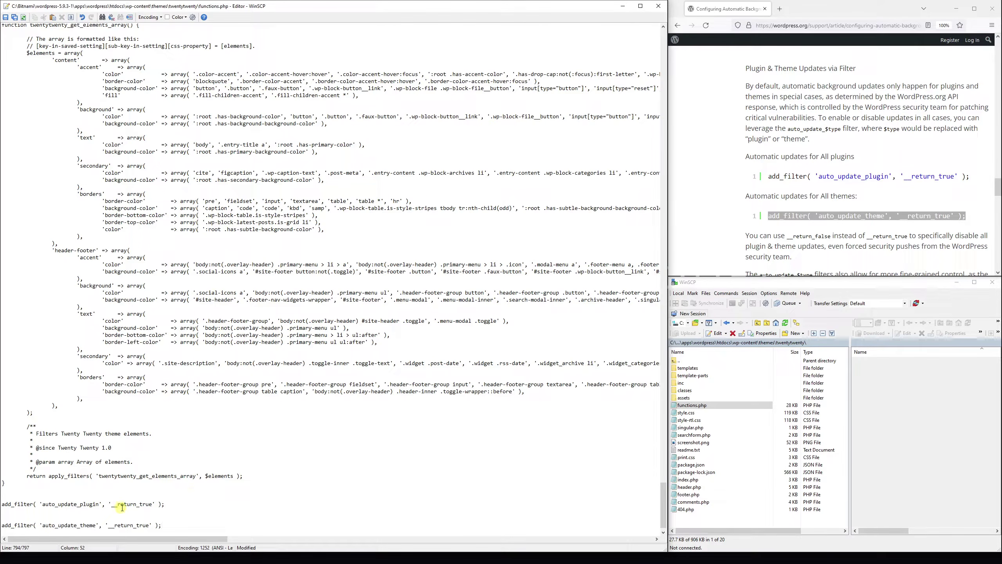
Change the auto_update_plugin filter's value at the end of functions.php to '__return_false'.
{"action": "left_click", "coordinate": [148, 507]}
{"action": "key", "text": "Right"}
{"action": "key", "text": "BackSpace"}
{"action": "key", "text": "BackSpace"}
{"action": "type", "text": "false"}
Change the auto_update_theme filter's value on the last line of functions.php to '__return_false'.
{"action": "left_click", "coordinate": [150, 524]}
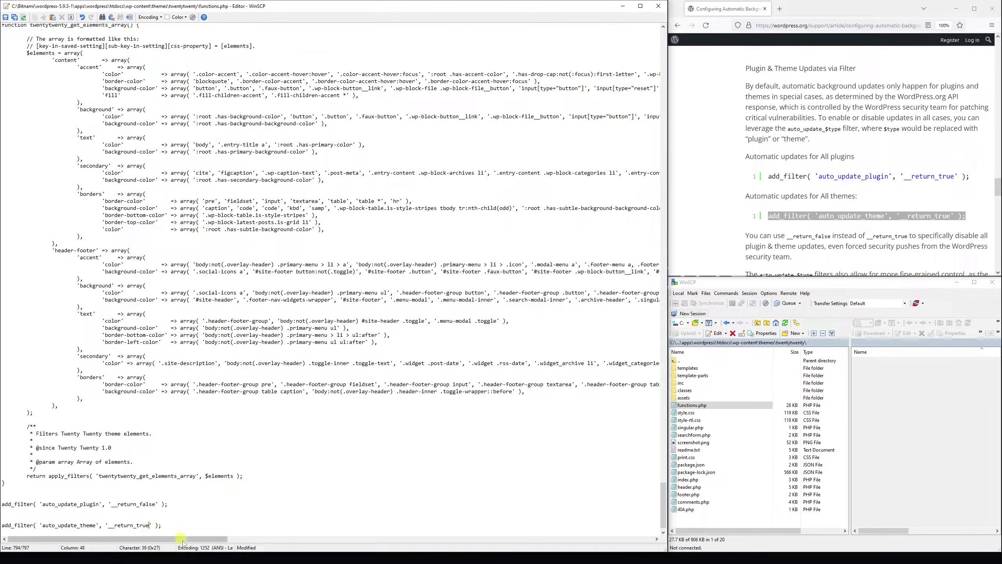
{"action": "key", "text": "BackSpace"}
{"action": "key", "text": "BackSpace"}
{"action": "key", "text": "BackSpace"}
{"action": "key", "text": "BackSpace"}
{"action": "type", "text": "false"}
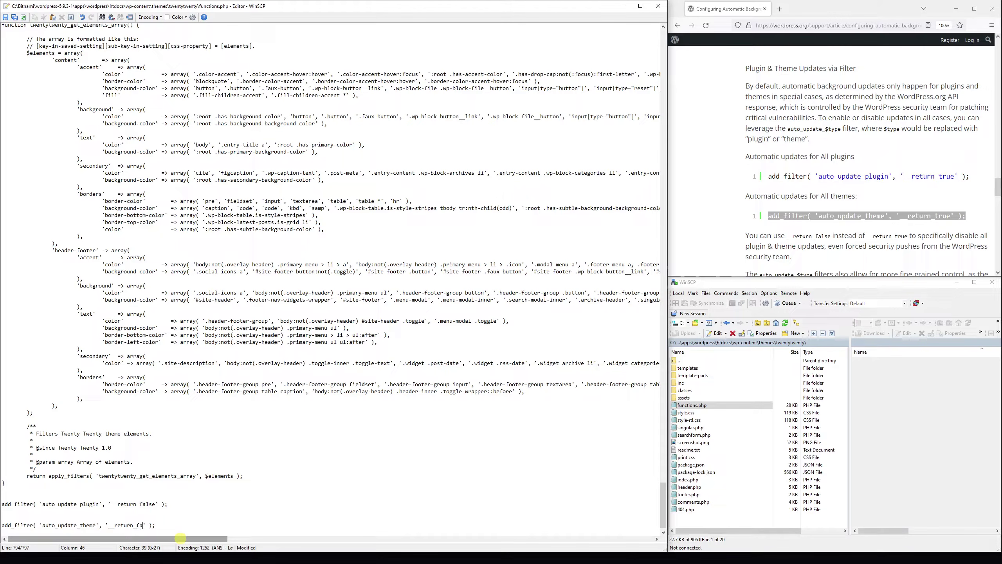
{"action": "left_click", "coordinate": [223, 482]}
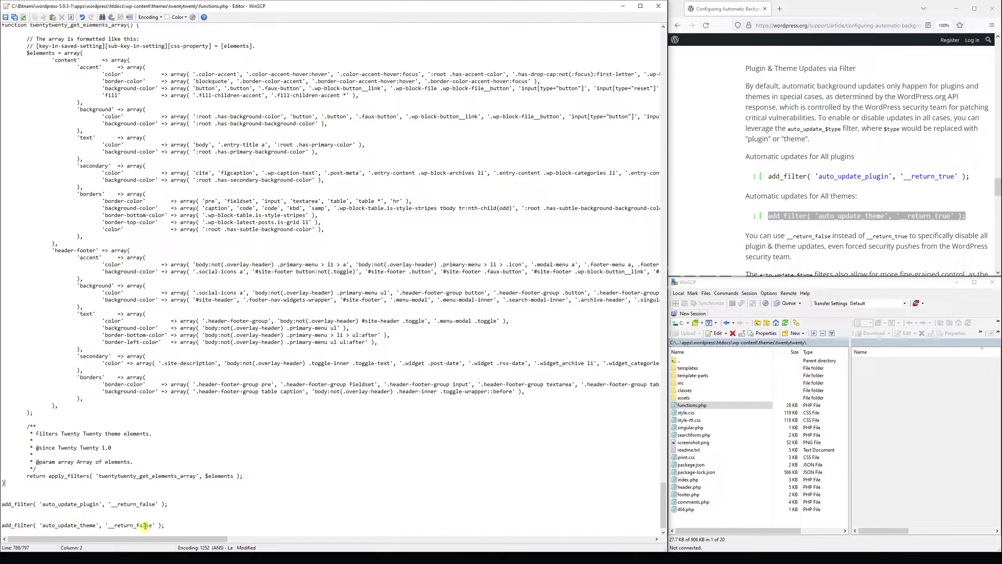
Save functions.php and close its editor.
{"action": "left_click", "coordinate": [205, 518]}
{"action": "key", "text": "ctrl+s"}
{"action": "left_click", "coordinate": [656, 6]}
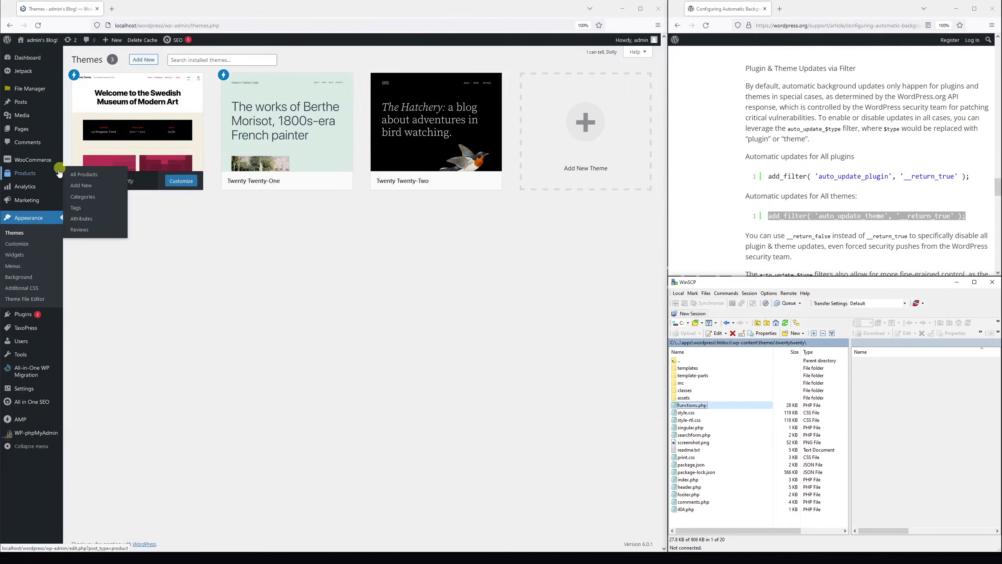
Switch to the WordPress dashboard in Firefox and open the Installed Plugins page from the Themes page.
{"action": "left_click", "coordinate": [33, 221]}
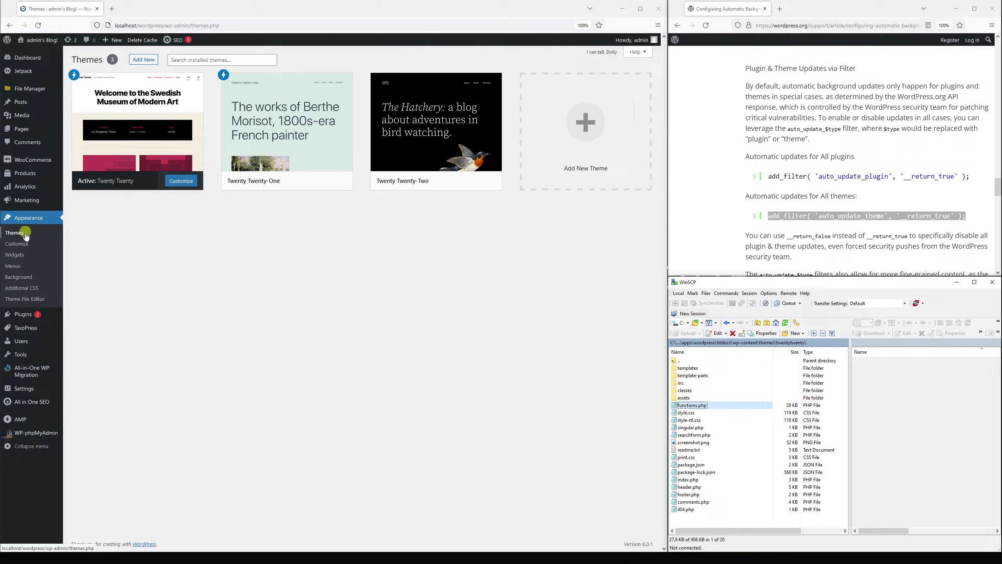
{"action": "mouse_move", "coordinate": [29, 314]}
{"action": "left_click", "coordinate": [81, 318]}
{"action": "left_click", "coordinate": [81, 318]}
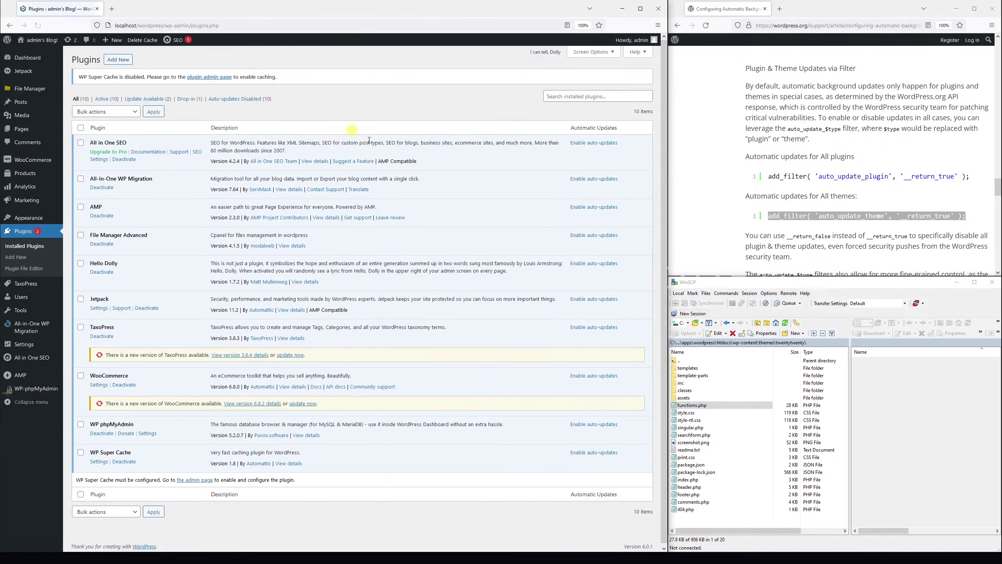
Reload the Installed Plugins page to check the Automatic Updates column for all plugins.
{"action": "left_click", "coordinate": [231, 23]}
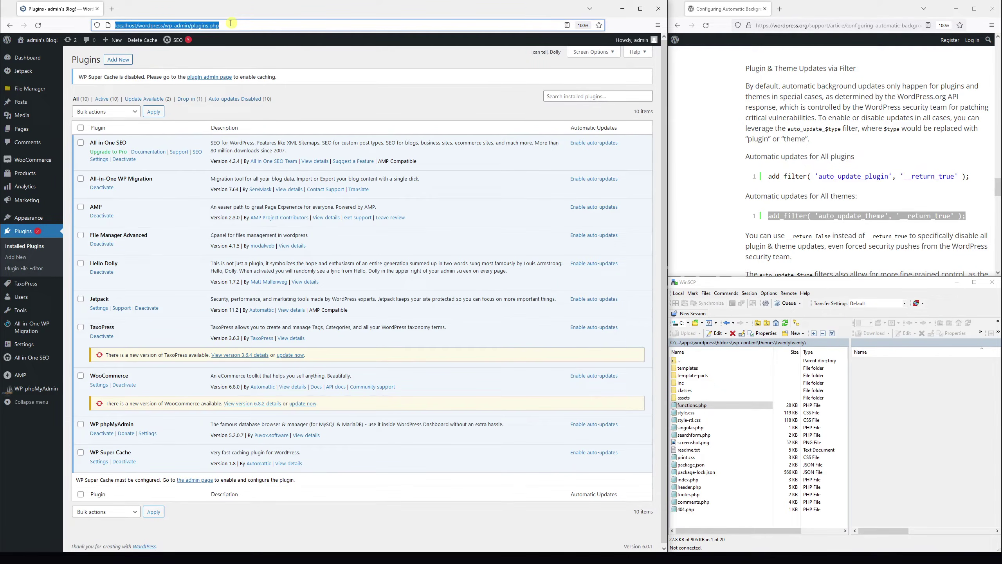
{"action": "key", "text": "Return"}
{"action": "left_click", "coordinate": [231, 23]}
{"action": "key", "text": "Return"}
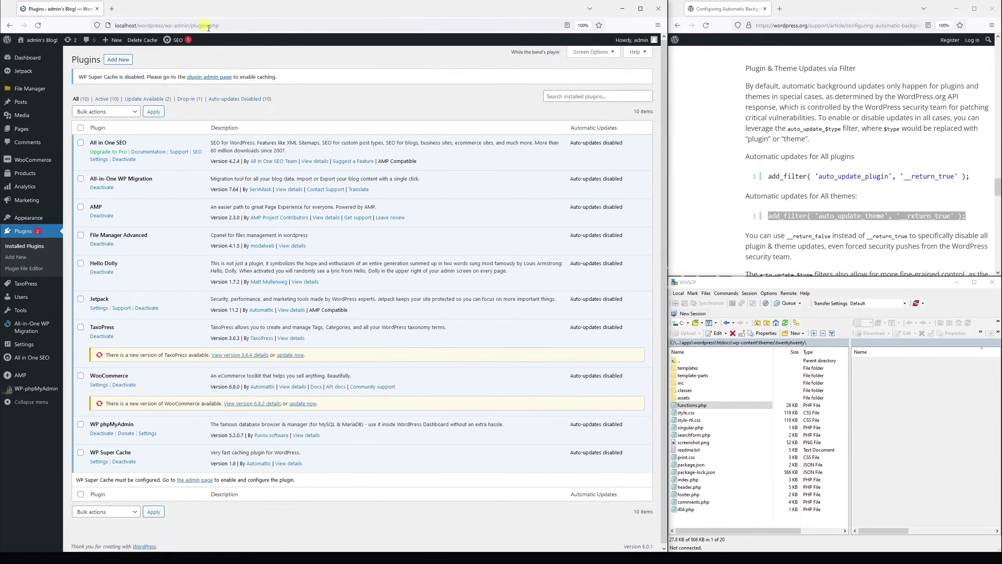
{"action": "left_click", "coordinate": [212, 23]}
{"action": "key", "text": "Return"}
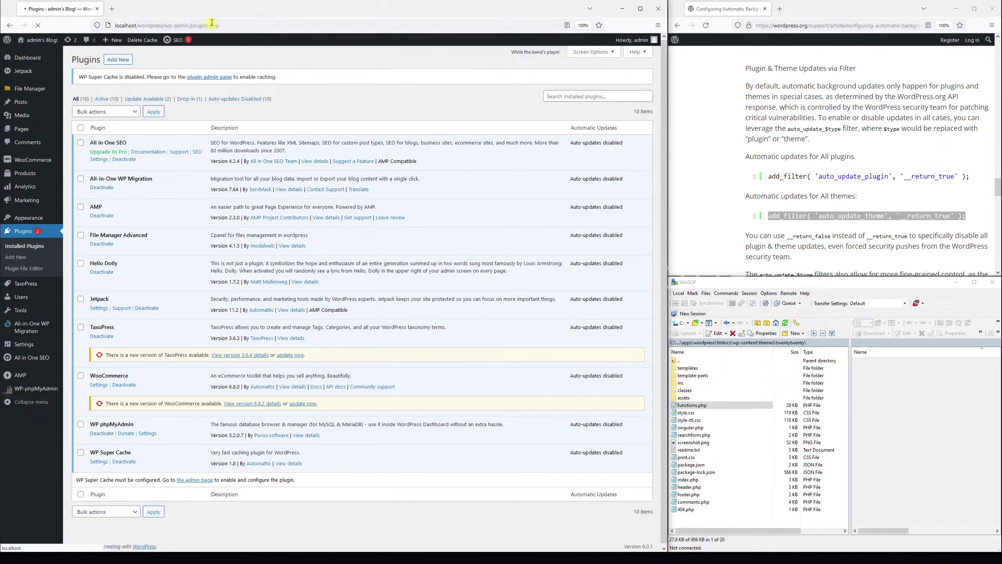